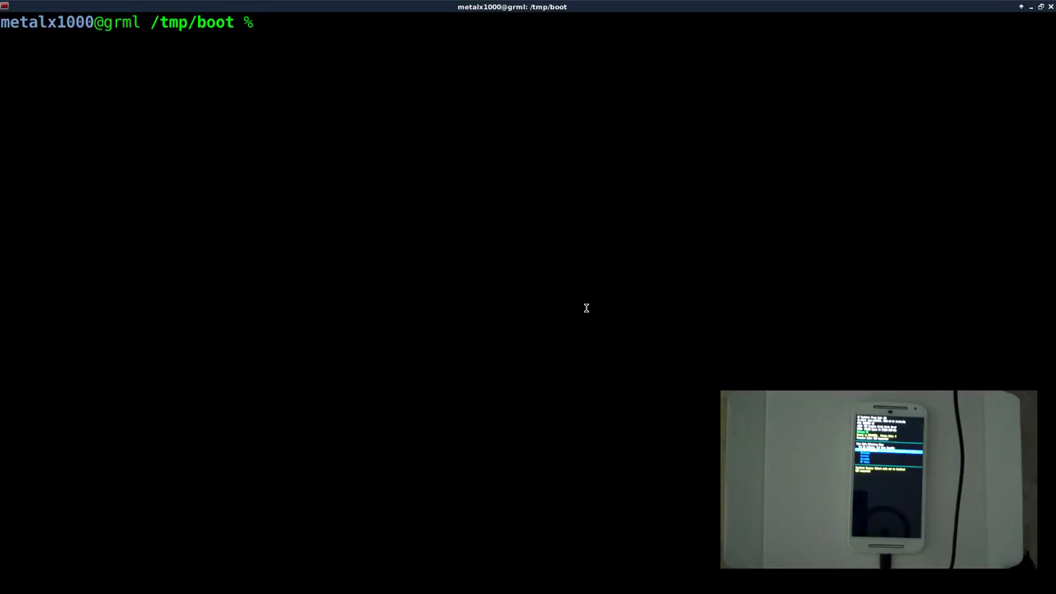
- List the /tmp/boot images and locate punisher_recovery_v1.img
{"action": "type", "text": "ls"}
{"action": "key", "text": "Return"}
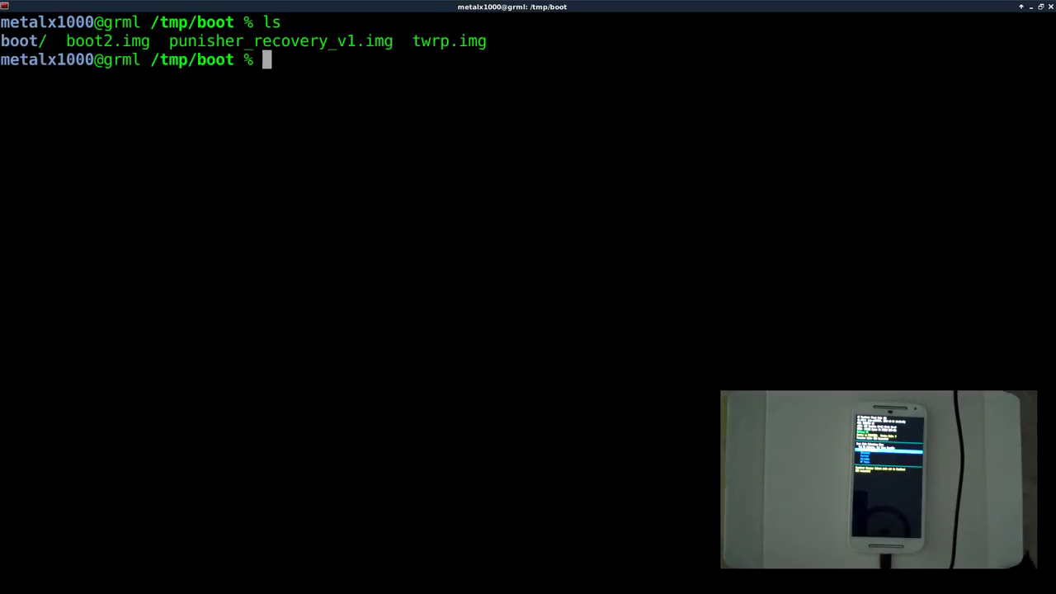
{"action": "double_click", "coordinate": [284, 43]}
{"action": "left_click", "coordinate": [483, 269]}
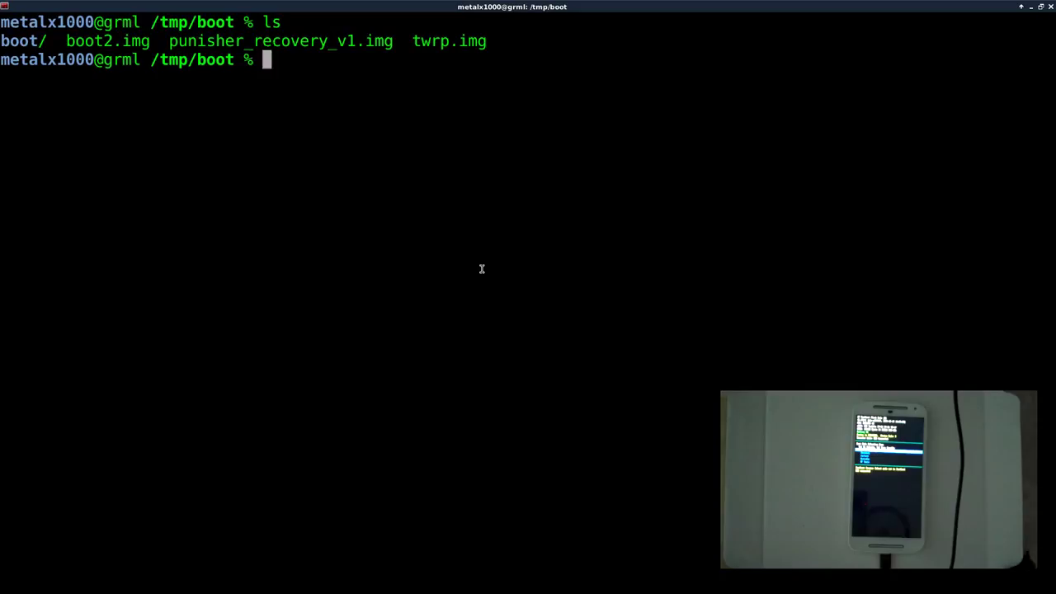
- Boot the phone from punisher_recovery_v1.img with sudo fastboot boot
{"action": "type", "text": "sudo "}
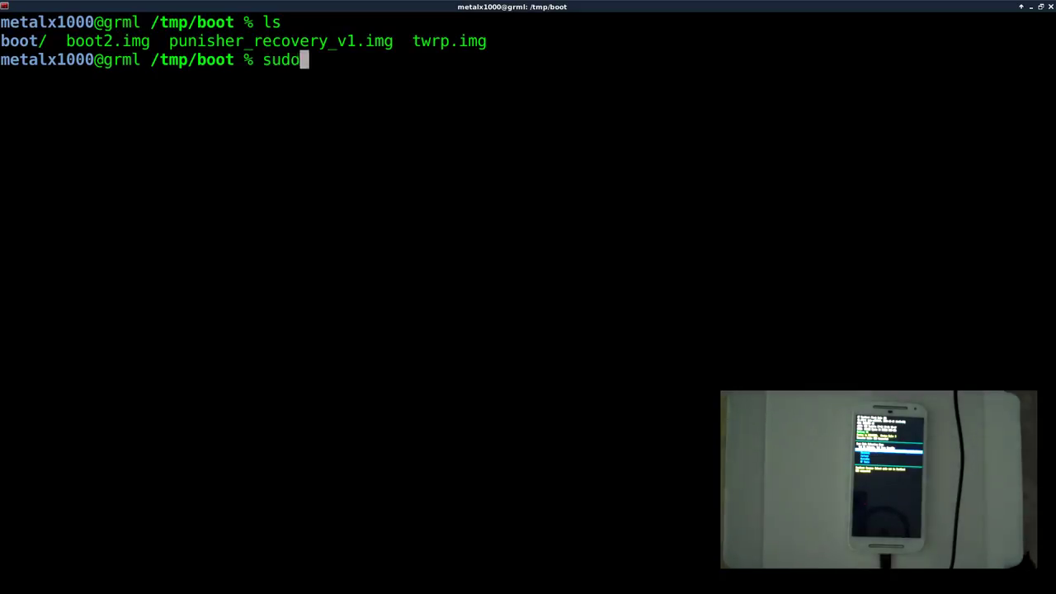
{"action": "type", "text": "fas"}
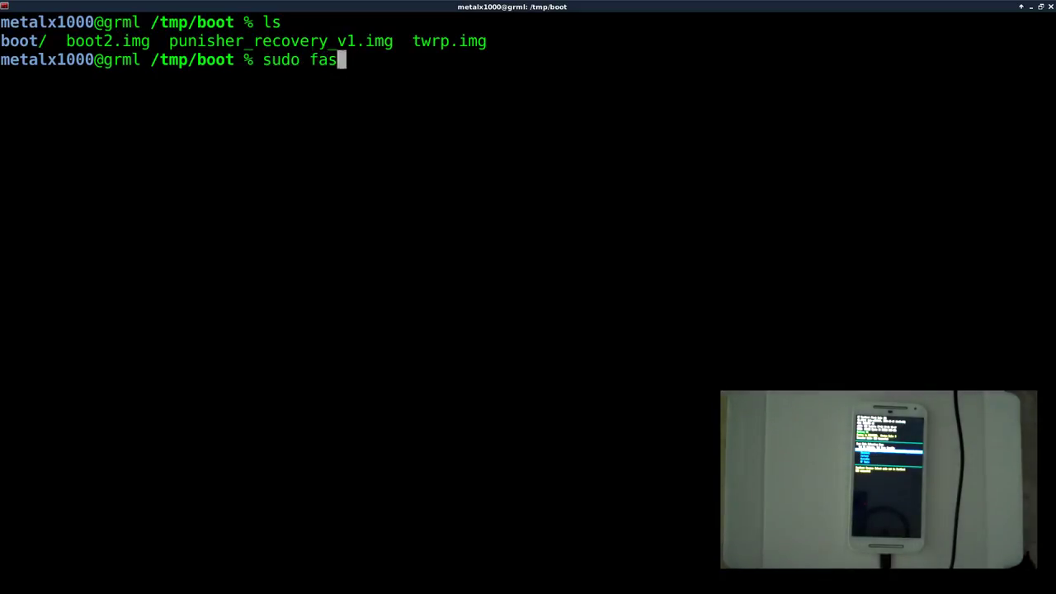
{"action": "type", "text": "tboot "}
{"action": "type", "text": "boot "}
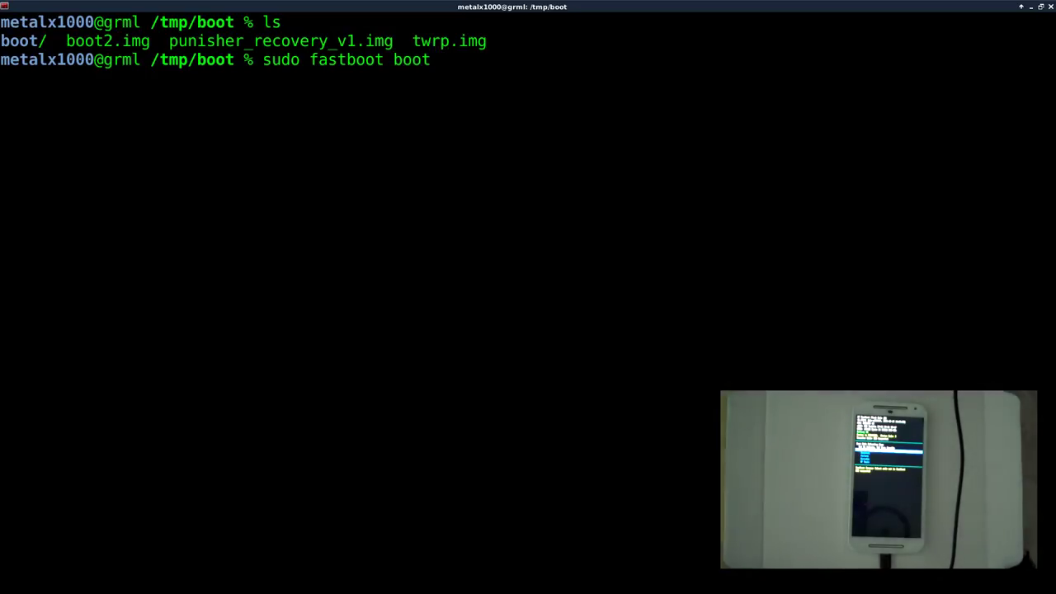
{"action": "type", "text": "pu"}
{"action": "key", "text": "Tab"}
{"action": "key", "text": "Return"}
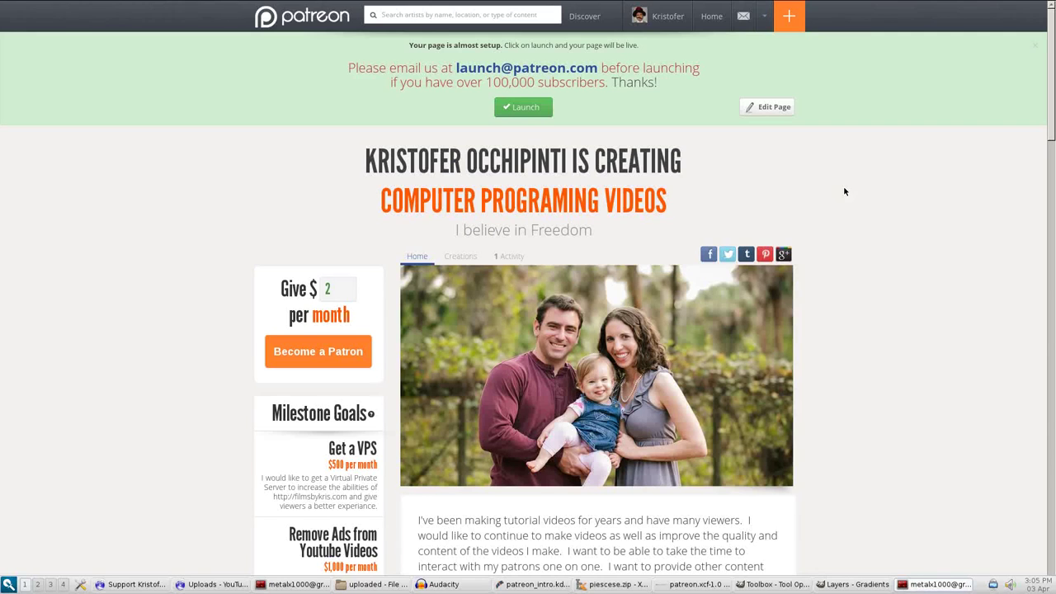
- Scroll the Patreon page past the reward tiers to the $50 DVD tier and footer
{"action": "scroll", "coordinate": [916, 190], "scroll_direction": "down", "scroll_amount": 5}
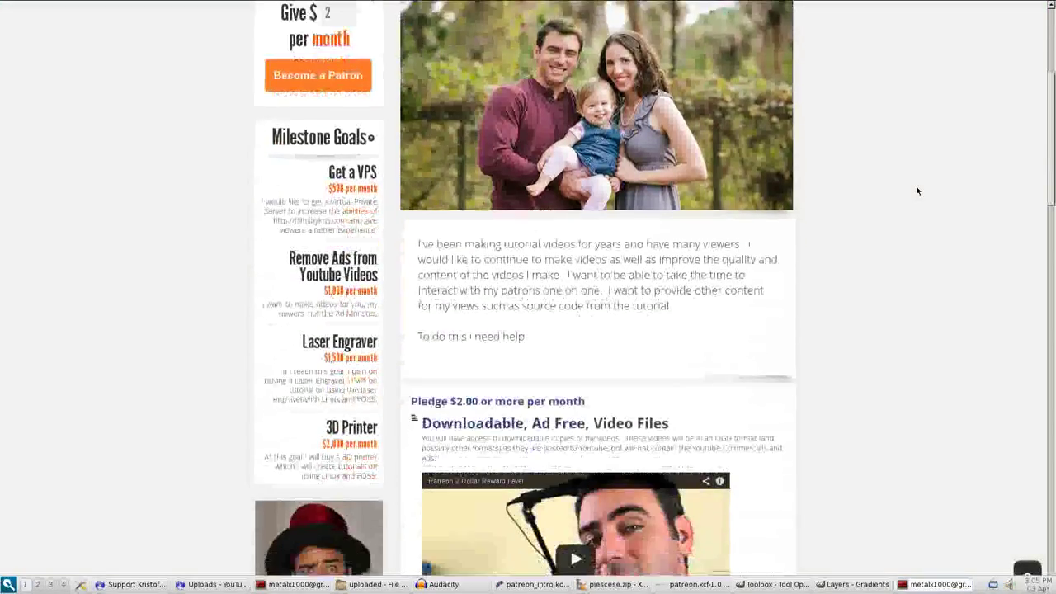
{"action": "scroll", "coordinate": [916, 191], "scroll_direction": "down", "scroll_amount": 2}
{"action": "scroll", "coordinate": [916, 191], "scroll_direction": "down", "scroll_amount": 3}
{"action": "scroll", "coordinate": [916, 191], "scroll_direction": "down", "scroll_amount": 3}
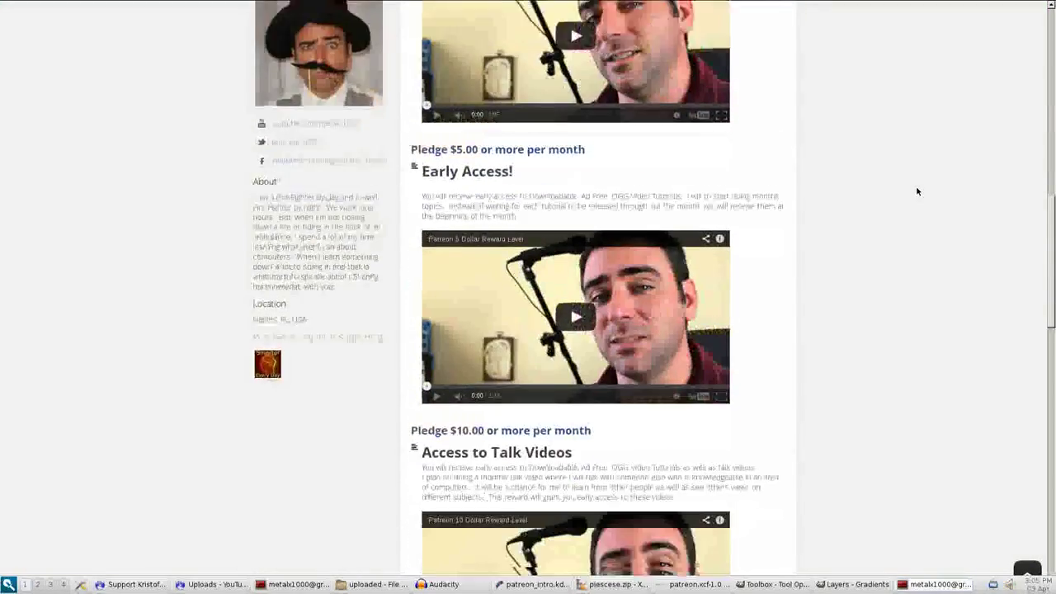
{"action": "scroll", "coordinate": [916, 190], "scroll_direction": "down", "scroll_amount": 1}
{"action": "scroll", "coordinate": [916, 190], "scroll_direction": "down", "scroll_amount": 3}
{"action": "scroll", "coordinate": [916, 190], "scroll_direction": "down", "scroll_amount": 2}
{"action": "scroll", "coordinate": [915, 191], "scroll_direction": "down", "scroll_amount": 1}
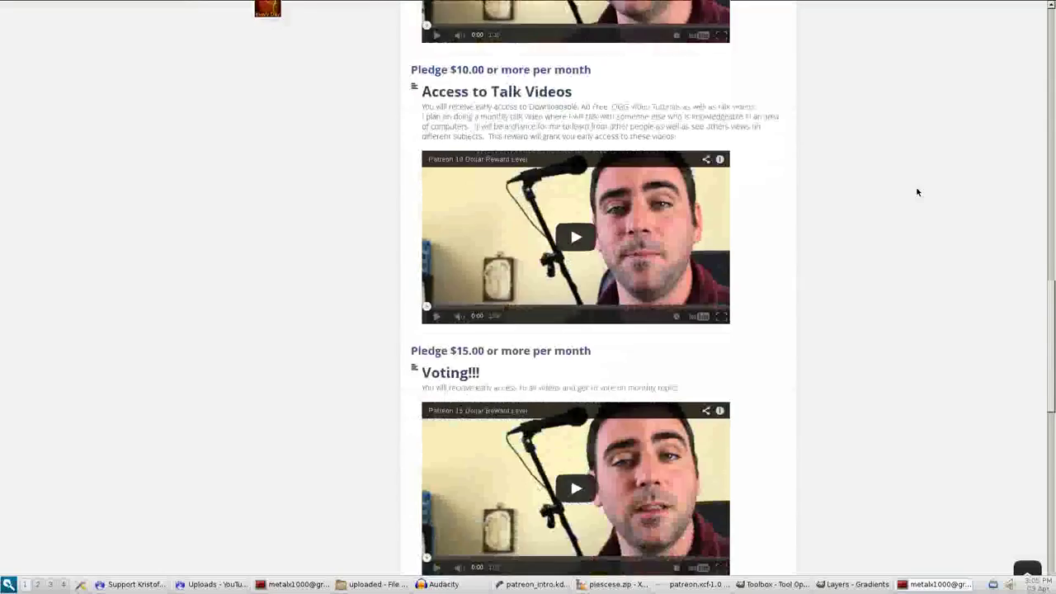
{"action": "scroll", "coordinate": [915, 190], "scroll_direction": "down", "scroll_amount": 3}
{"action": "scroll", "coordinate": [915, 191], "scroll_direction": "down", "scroll_amount": 2}
{"action": "scroll", "coordinate": [916, 191], "scroll_direction": "down", "scroll_amount": 2}
{"action": "scroll", "coordinate": [915, 191], "scroll_direction": "down", "scroll_amount": 3}
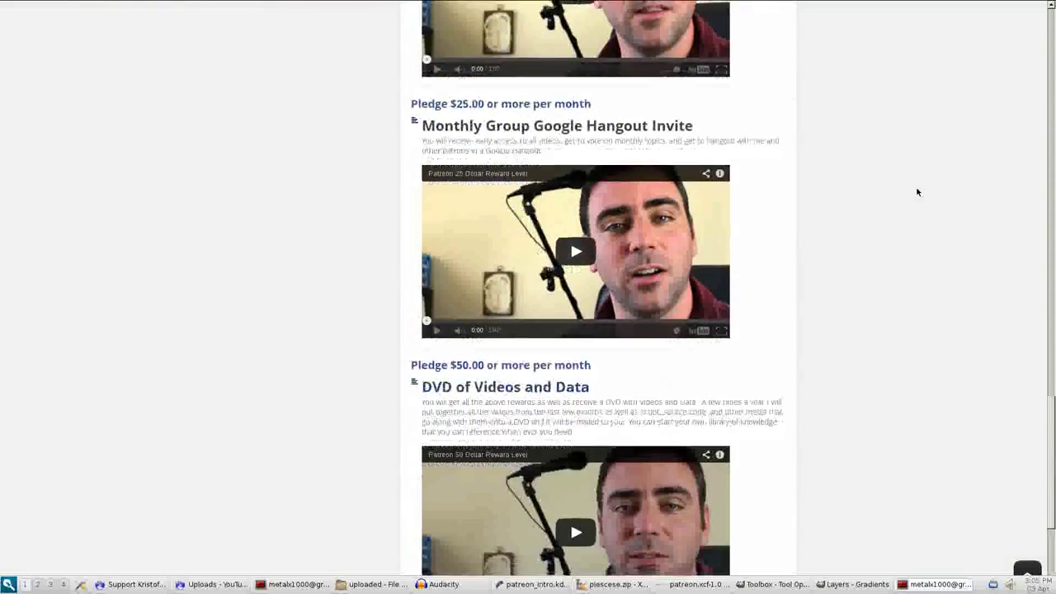
{"action": "scroll", "coordinate": [916, 190], "scroll_direction": "down", "scroll_amount": 2}
{"action": "scroll", "coordinate": [916, 191], "scroll_direction": "down", "scroll_amount": 2}
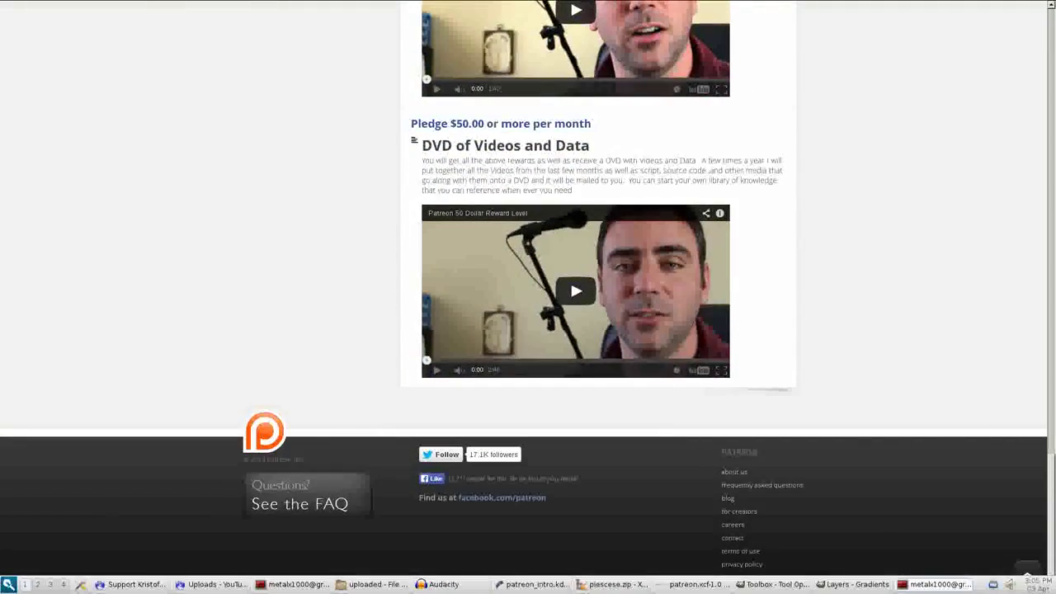